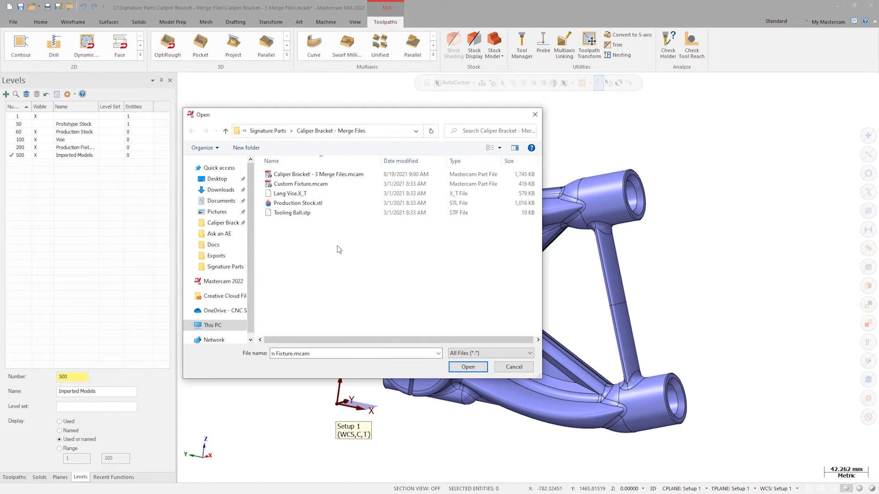
# Step: Merge Custom Fixture.mcam, Lang Vise.X_T, Production Stock.stl and Tooling Ball.stp into the part on the active level
pyautogui.click(309, 186)
pyautogui.keyDown('ctrl'); pyautogui.click(309, 206); pyautogui.keyUp('ctrl')
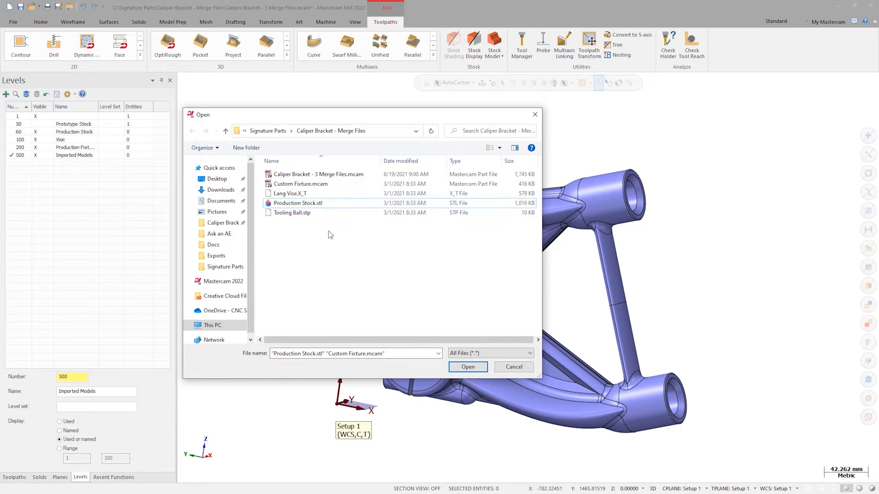
pyautogui.keyDown('ctrl'); pyautogui.click(304, 204); pyautogui.keyUp('ctrl')
pyautogui.keyDown('shift'); pyautogui.click(309, 215); pyautogui.keyUp('shift')
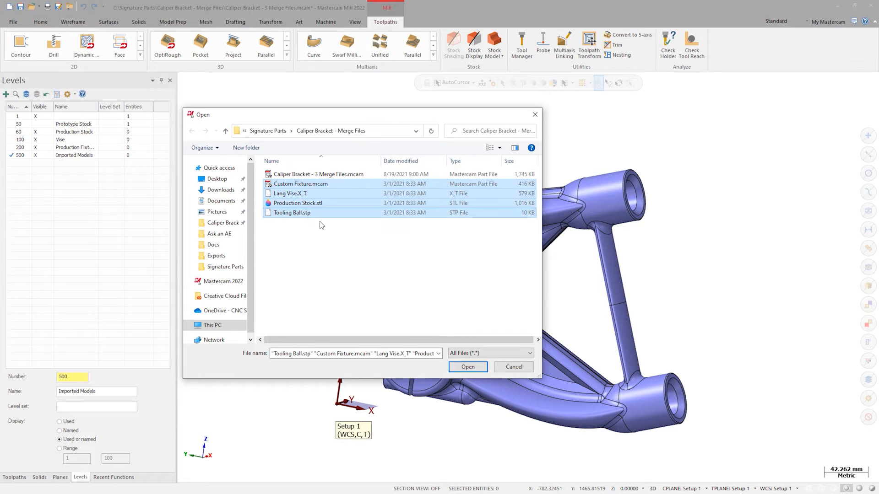
pyautogui.click(468, 366)
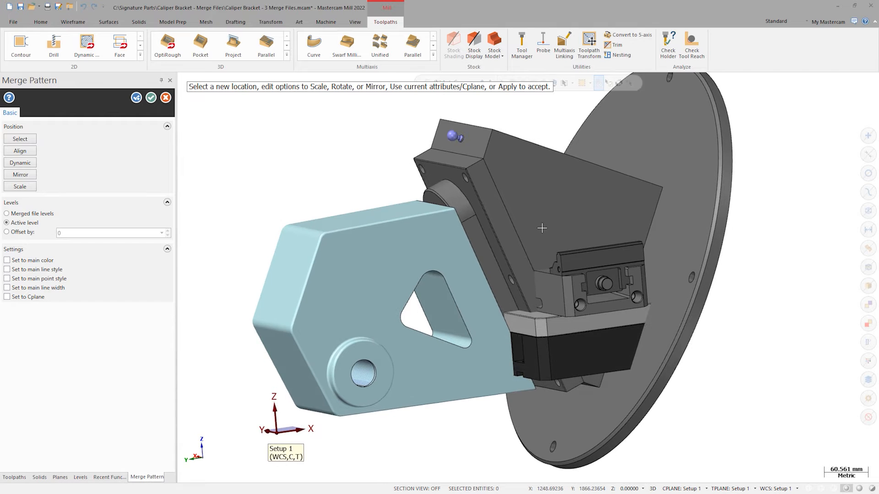
pyautogui.scroll(5, 542, 228)
pyautogui.moveTo(544, 227); pyautogui.dragTo(533, 216, button='middle')
pyautogui.scroll(-1, 534, 216)
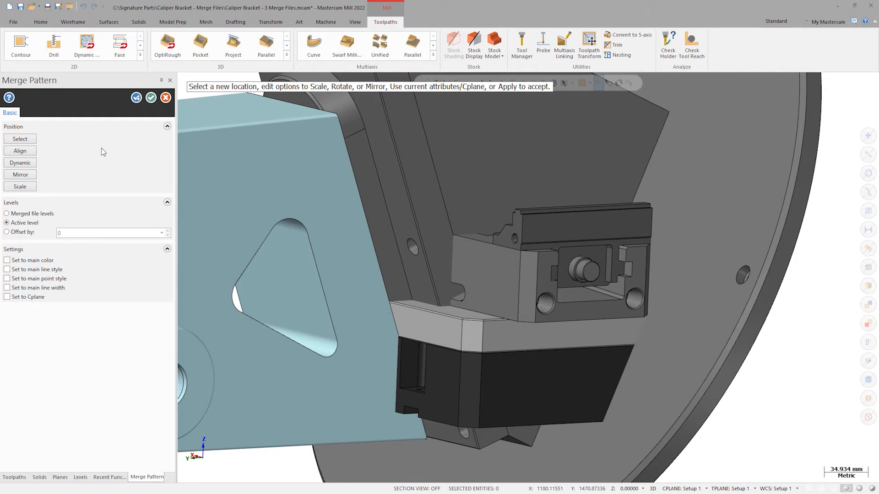
pyautogui.click(151, 97)
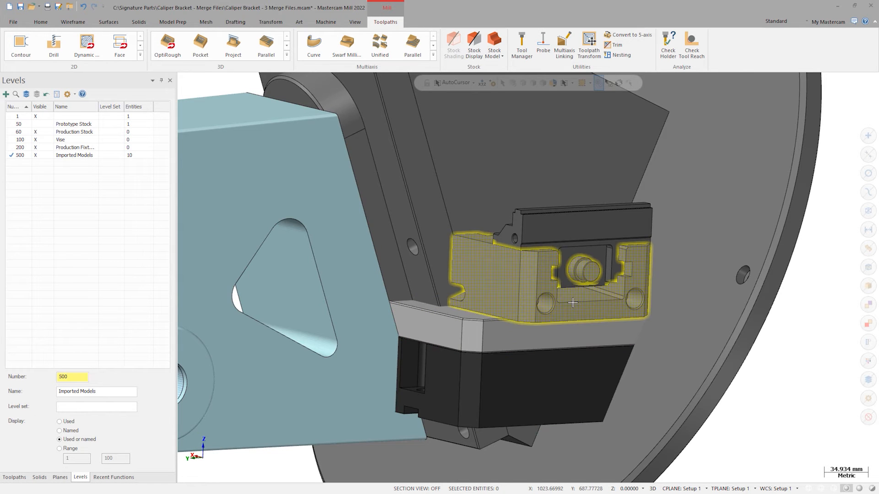
# Step: Inspect the merged models and toggle the Imported Models level off and back on to check what it holds
pyautogui.scroll(-6, 571, 244)
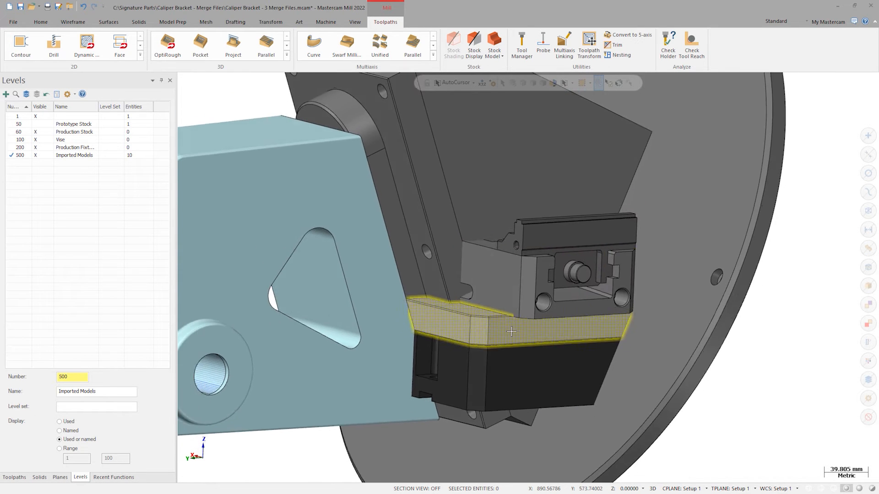
pyautogui.moveTo(392, 380); pyautogui.dragTo(253, 418, button='middle')
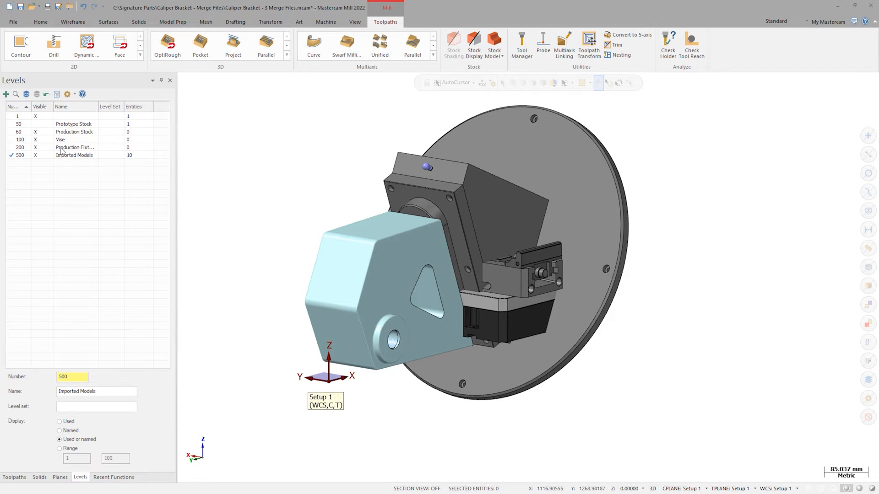
pyautogui.click(36, 156)
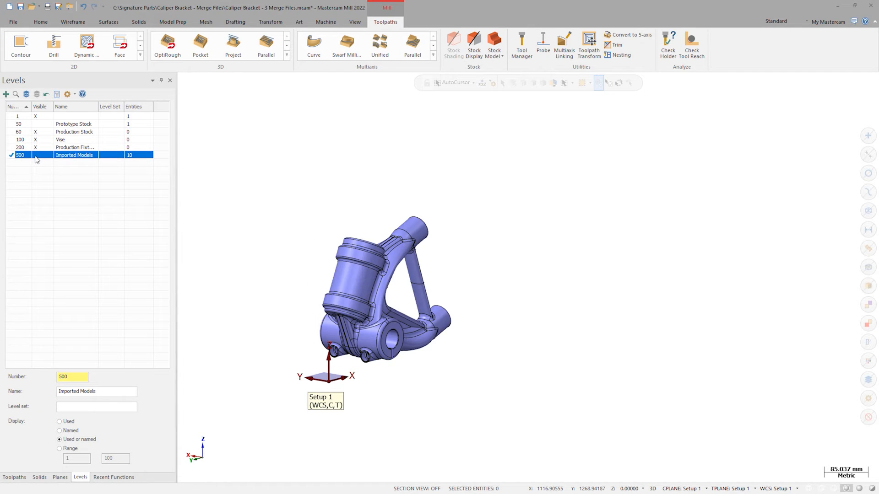
pyautogui.click(36, 156)
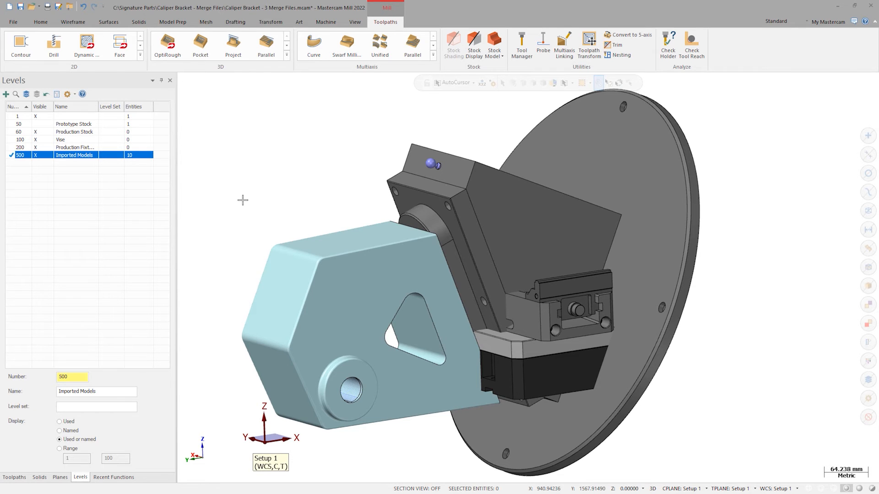
# Step: Open the Groups Manager and highlight the custom fixture, Lang vise, production stock and tooling ball groups in turn
pyautogui.click(869, 344)
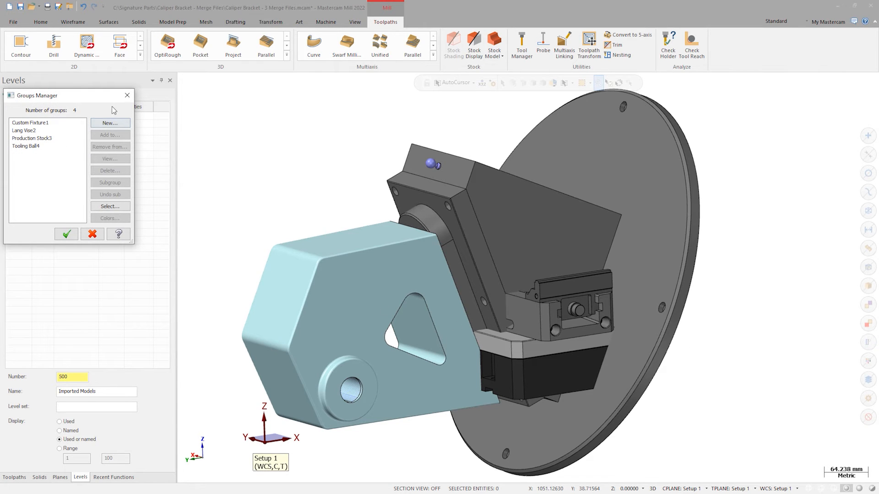
pyautogui.moveTo(106, 97); pyautogui.dragTo(320, 85)
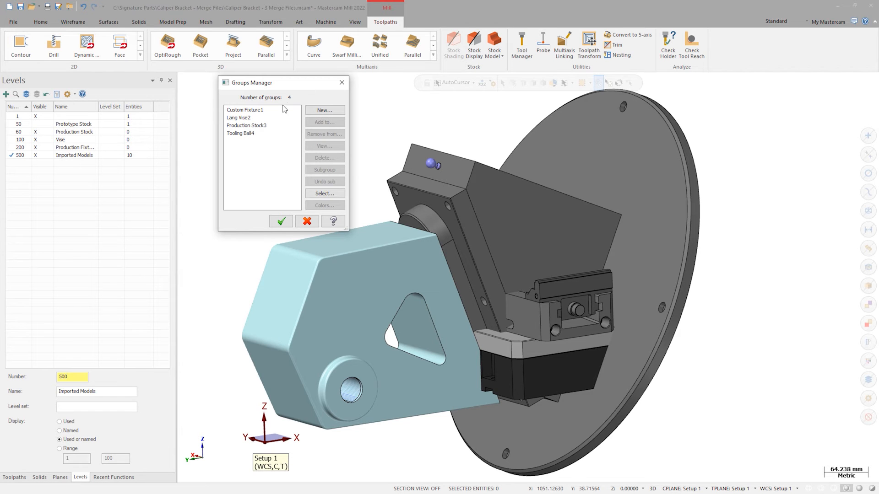
pyautogui.click(255, 112)
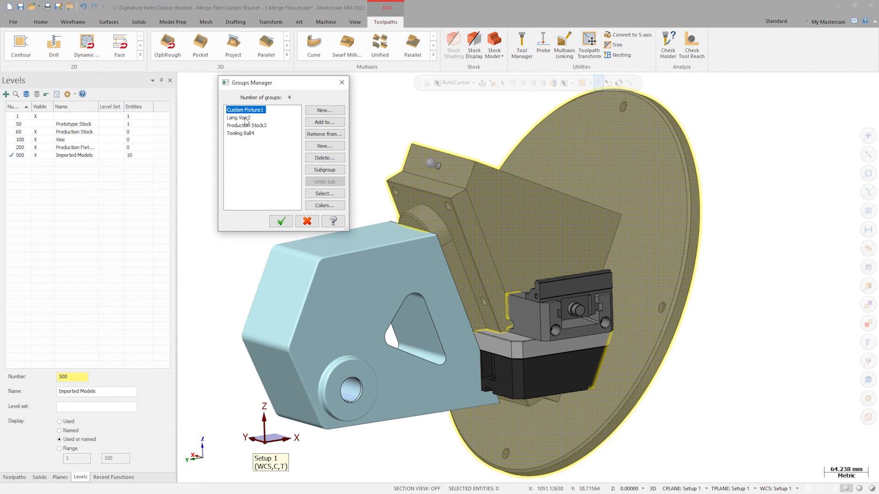
pyautogui.click(247, 118)
pyautogui.click(255, 127)
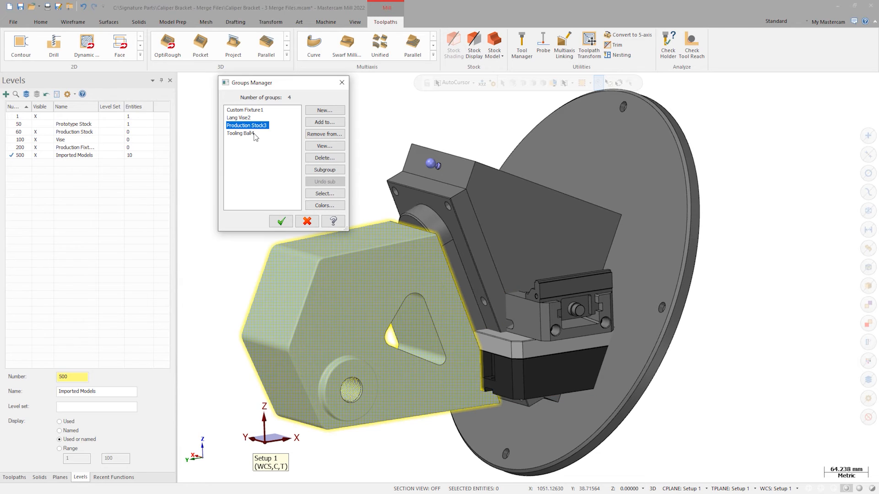
pyautogui.click(251, 134)
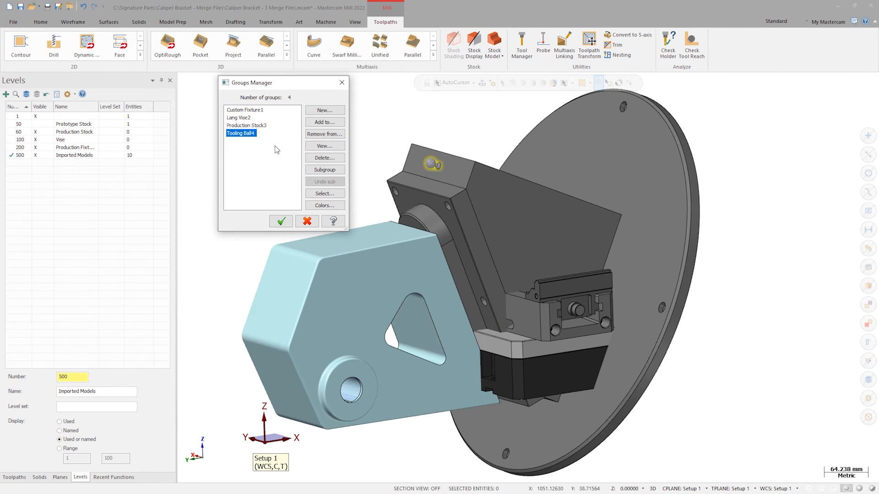
# Step: Select the Lang Vise group's entities and move them to level 100, Vise, instead of the active level
pyautogui.click(247, 119)
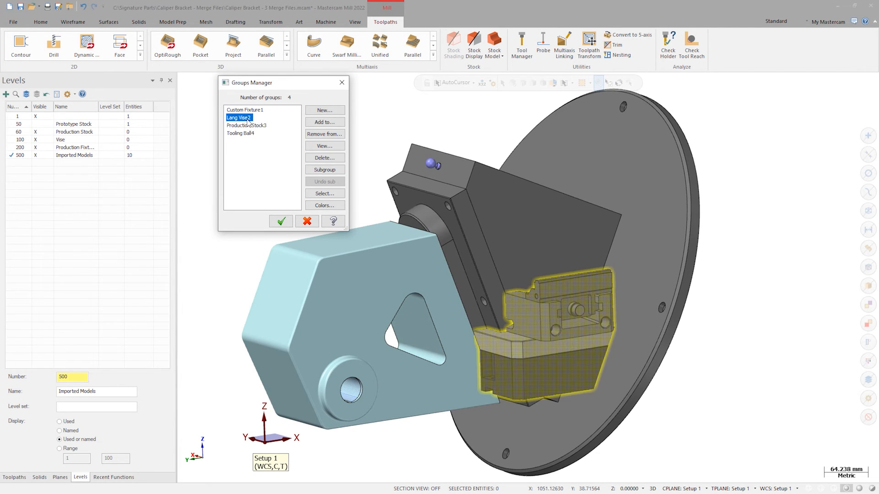
pyautogui.click(283, 222)
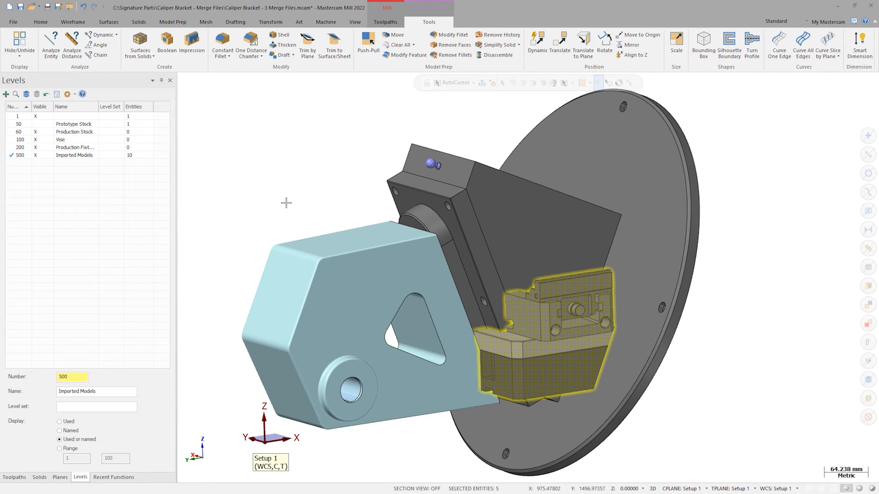
pyautogui.rightClick(268, 145)
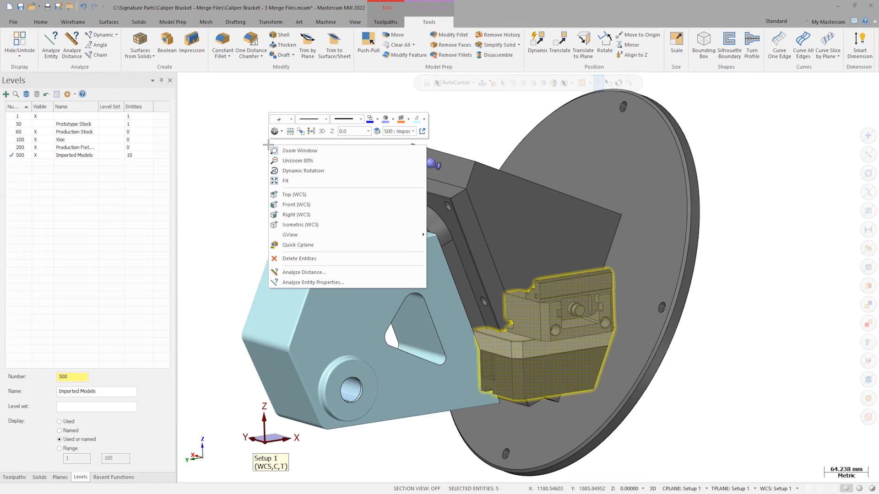
pyautogui.click(377, 132)
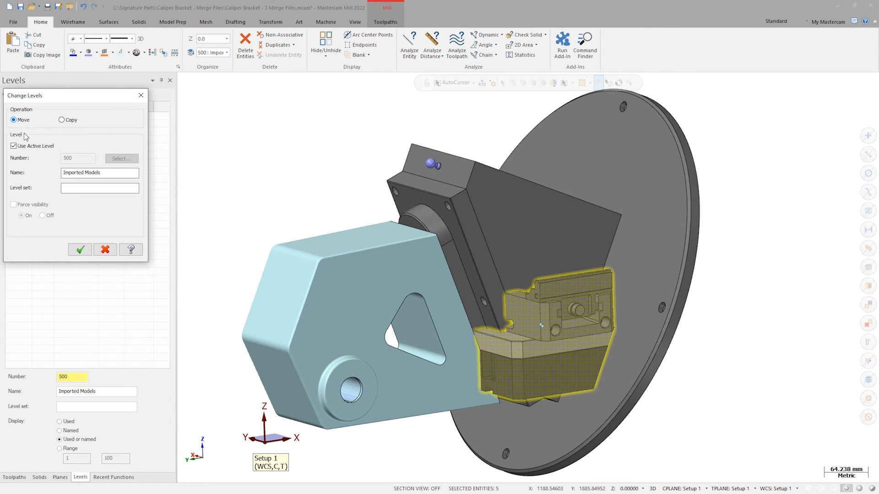
pyautogui.click(13, 145)
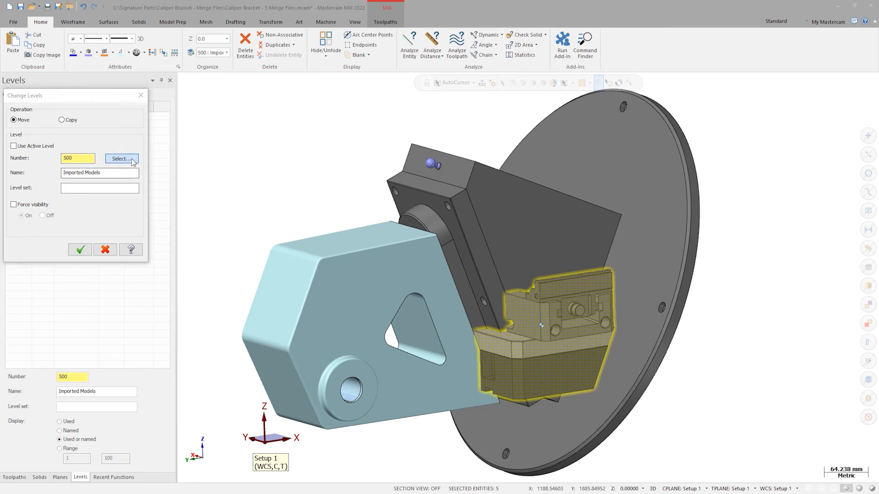
pyautogui.click(133, 160)
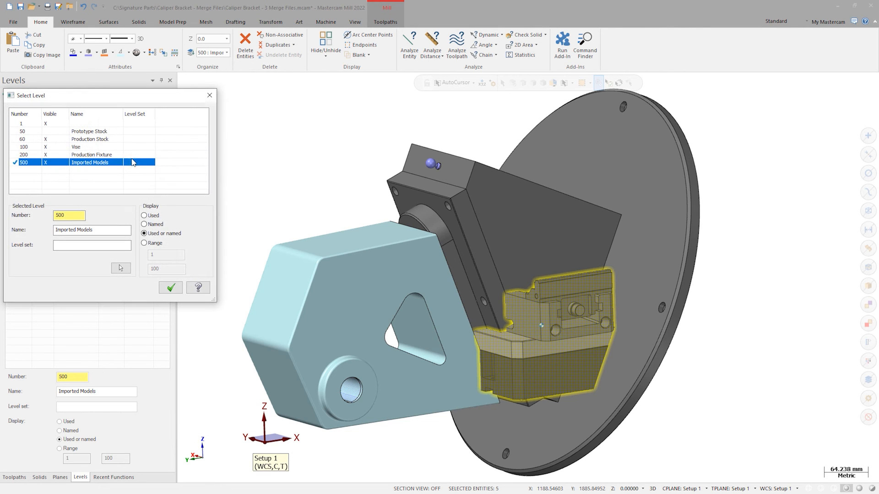
pyautogui.click(32, 148)
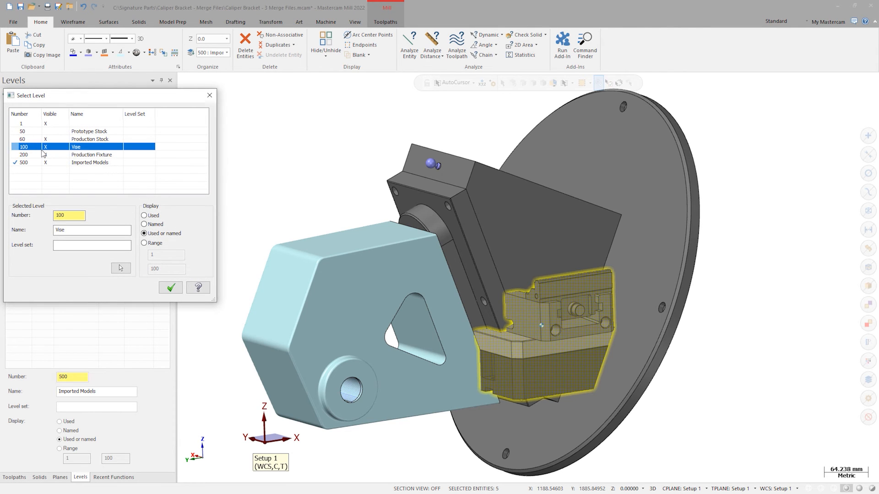
pyautogui.click(172, 287)
pyautogui.click(81, 249)
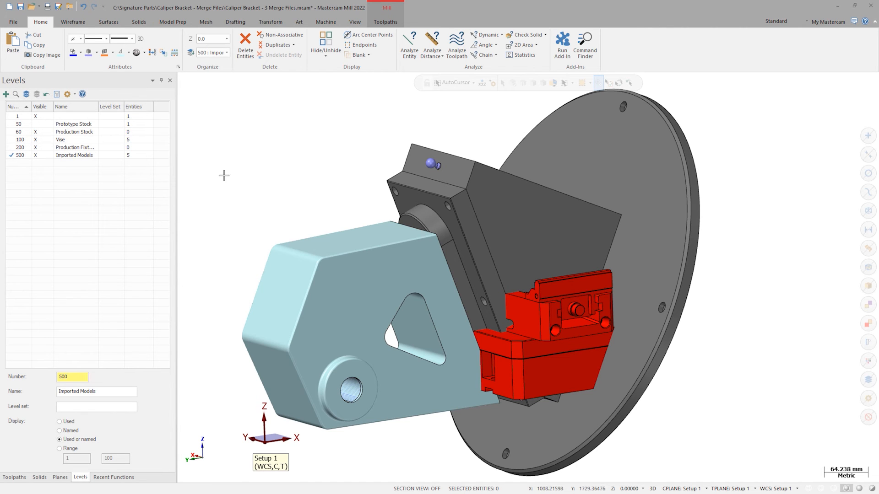
# Step: Toggle the Vise level's visibility off and on to check the moved vise, and clear the temporary colors
pyautogui.click(35, 140)
pyautogui.click(36, 140)
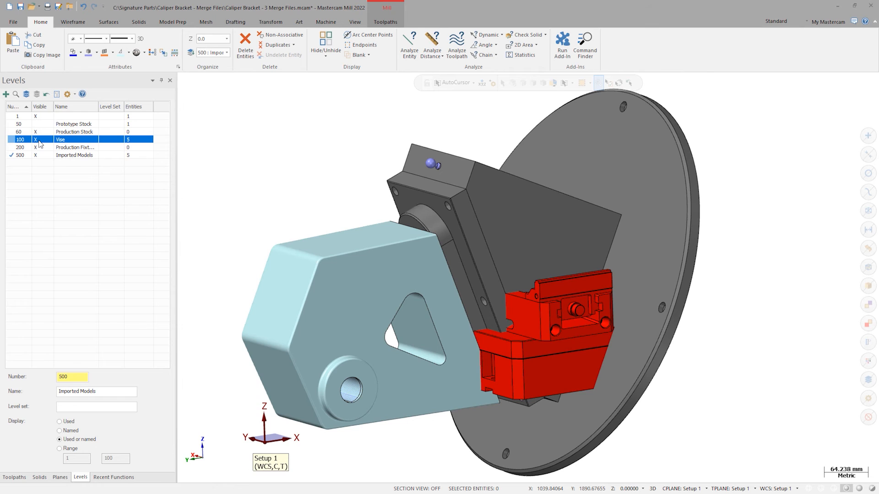
pyautogui.rightClick(202, 136)
pyautogui.click(245, 123)
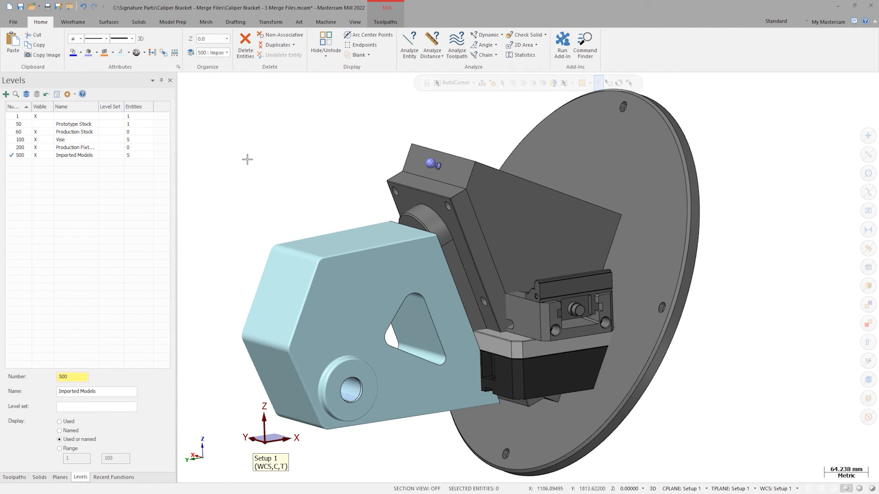
# Step: Switch to File Explorer and merge Custom Fixture.mcam, Lang Vise.X_T, Production Stock.stl and Tooling Ball.stp into the Mastercam graphics area directly from the folder
pyautogui.hotkey('alt', 'Tab')
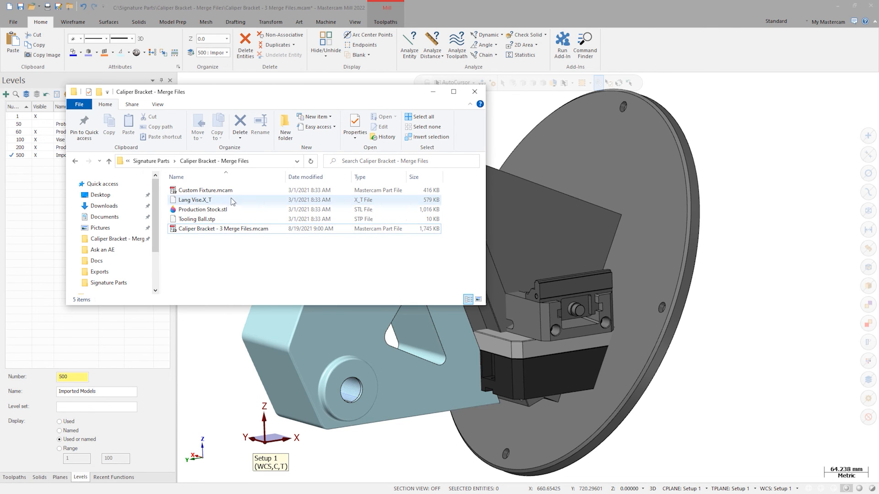
pyautogui.click(204, 200)
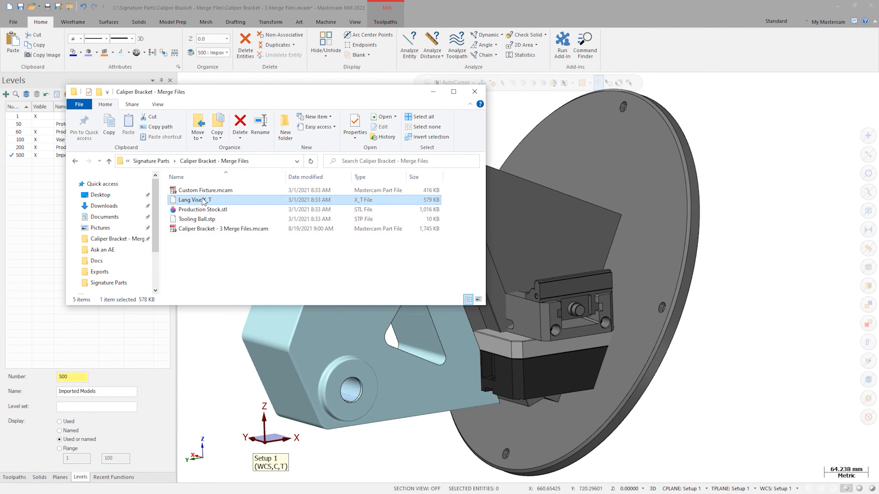
pyautogui.click(208, 192)
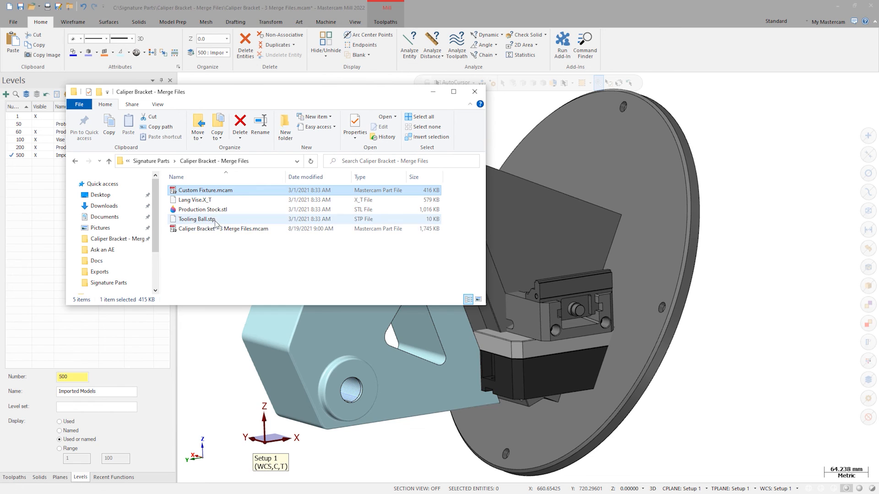
pyautogui.keyDown('shift'); pyautogui.click(214, 222); pyautogui.keyUp('shift')
pyautogui.moveTo(212, 221); pyautogui.dragTo(749, 250)
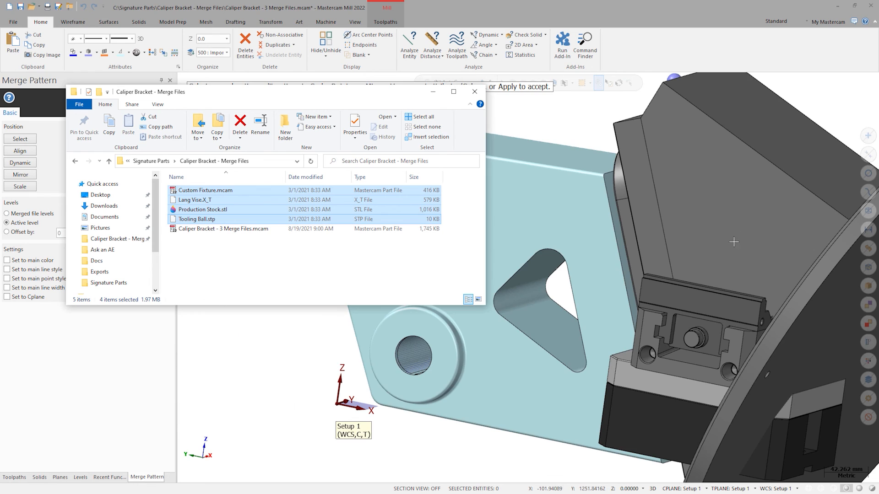
pyautogui.click(279, 330)
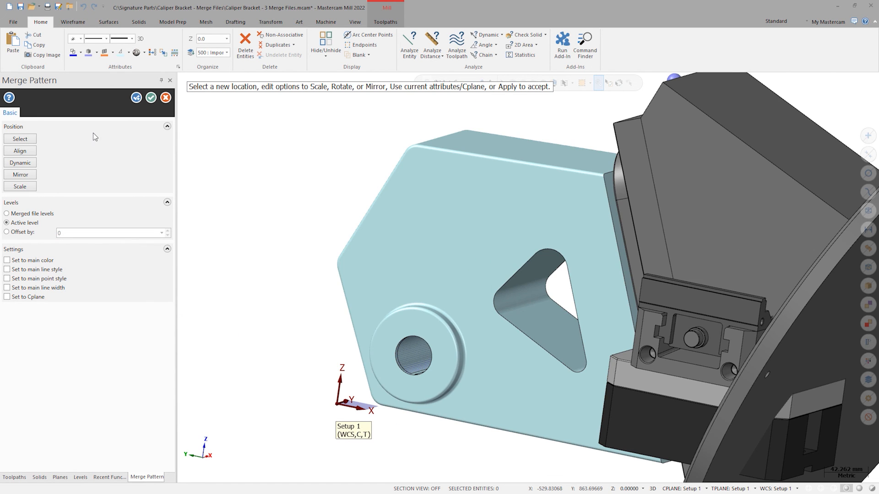